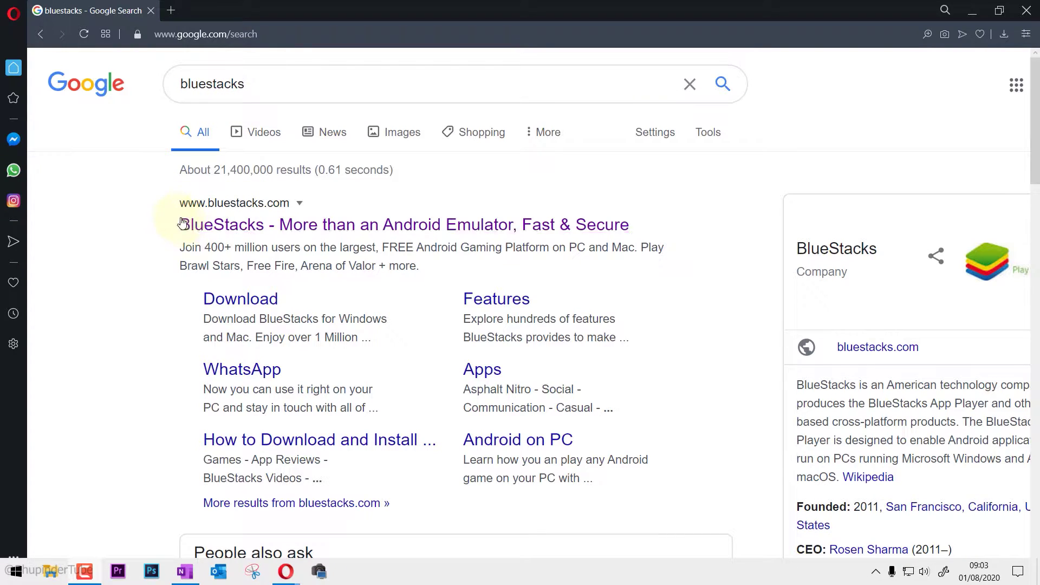
# - Save BlueStacksInstaller_1 from the BlueStacks site to Downloads, run it, and show install settings
pyautogui.click(215, 228)
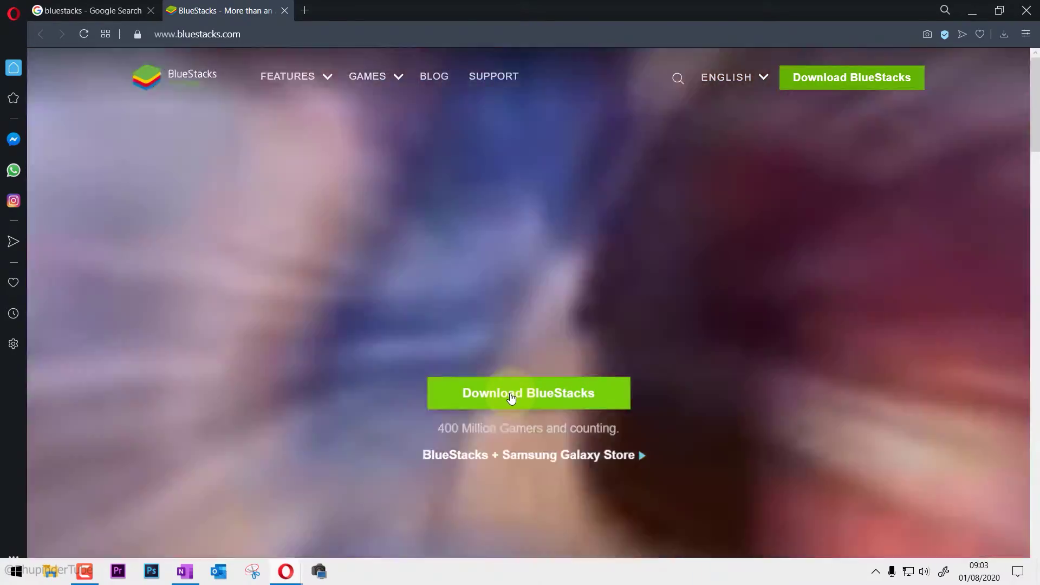
pyautogui.click(511, 398)
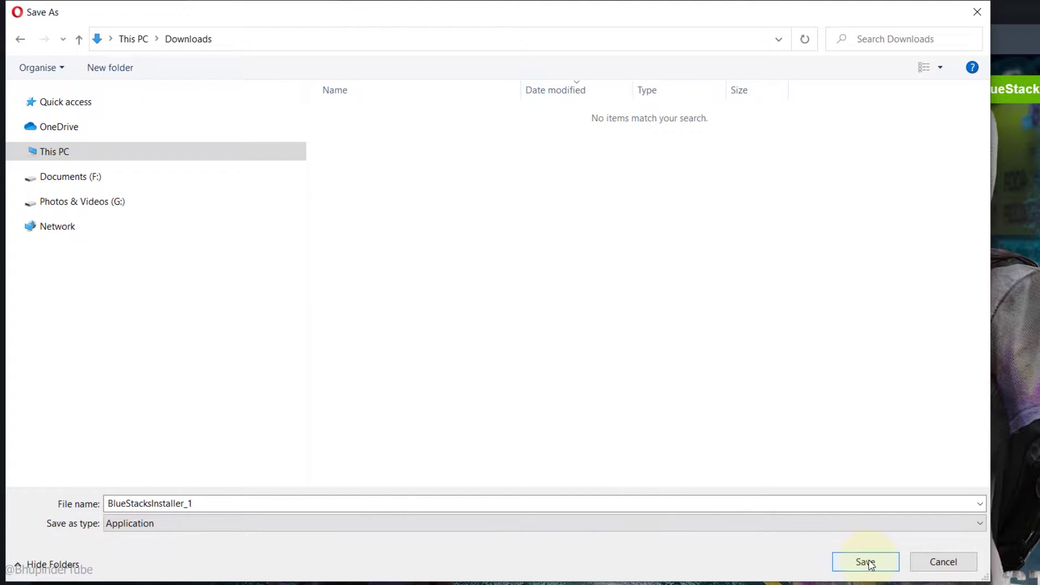
pyautogui.click(868, 563)
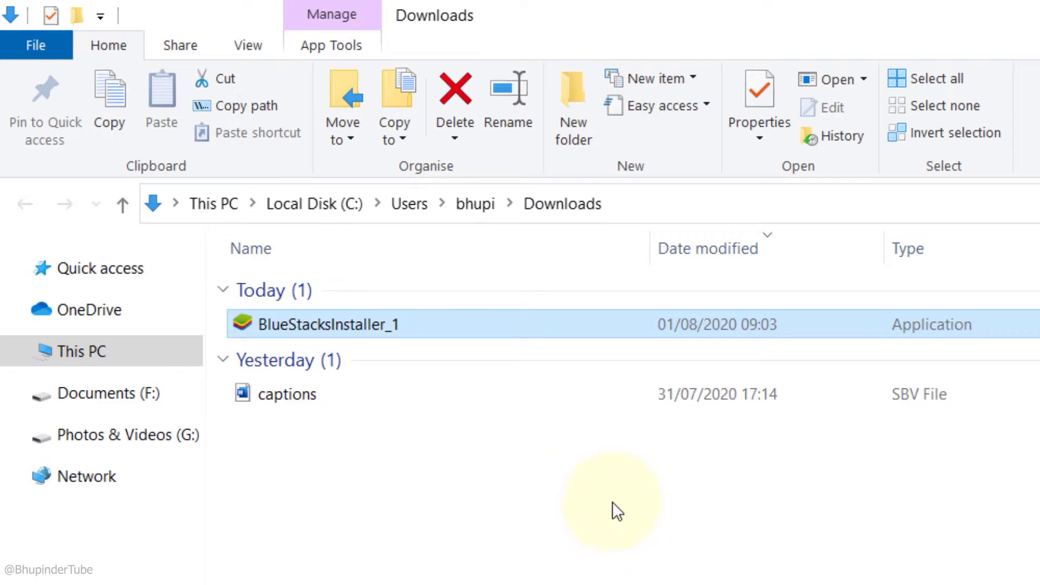
pyautogui.doubleClick(318, 330)
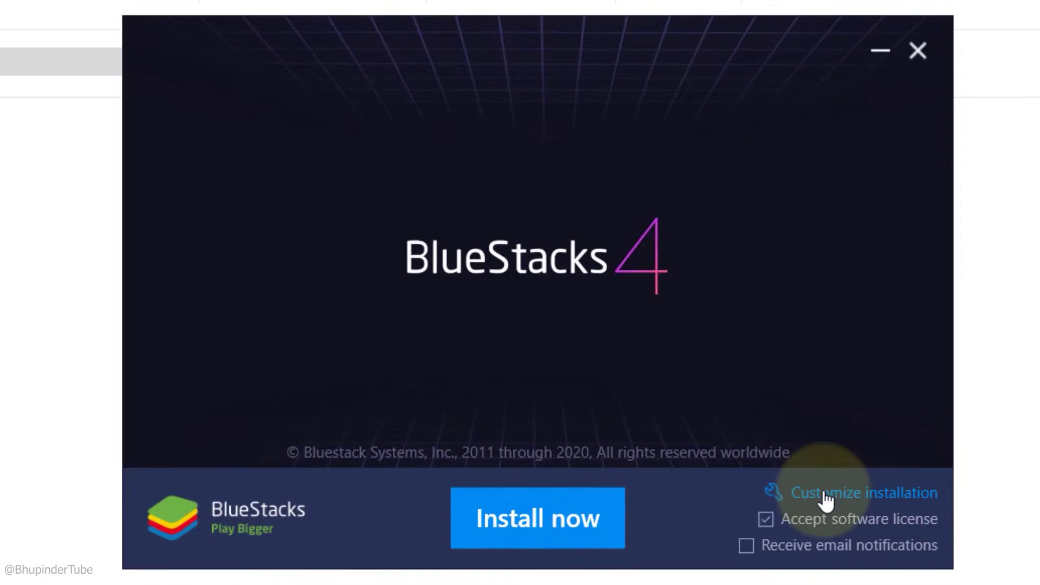
pyautogui.click(889, 496)
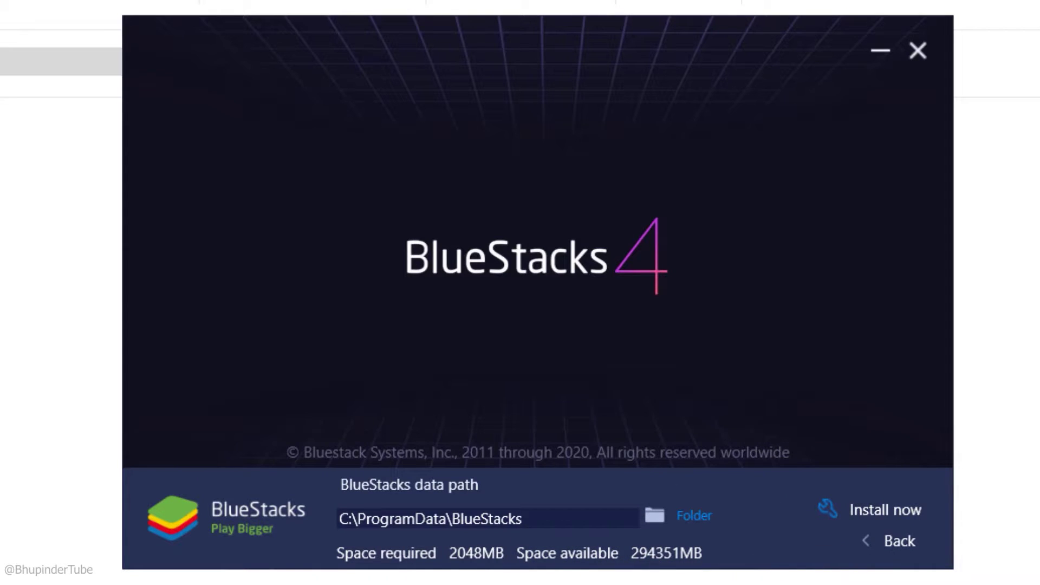
# - Run Install now to install BlueStacks into C:\ProgramData\BlueStacks
pyautogui.click(878, 509)
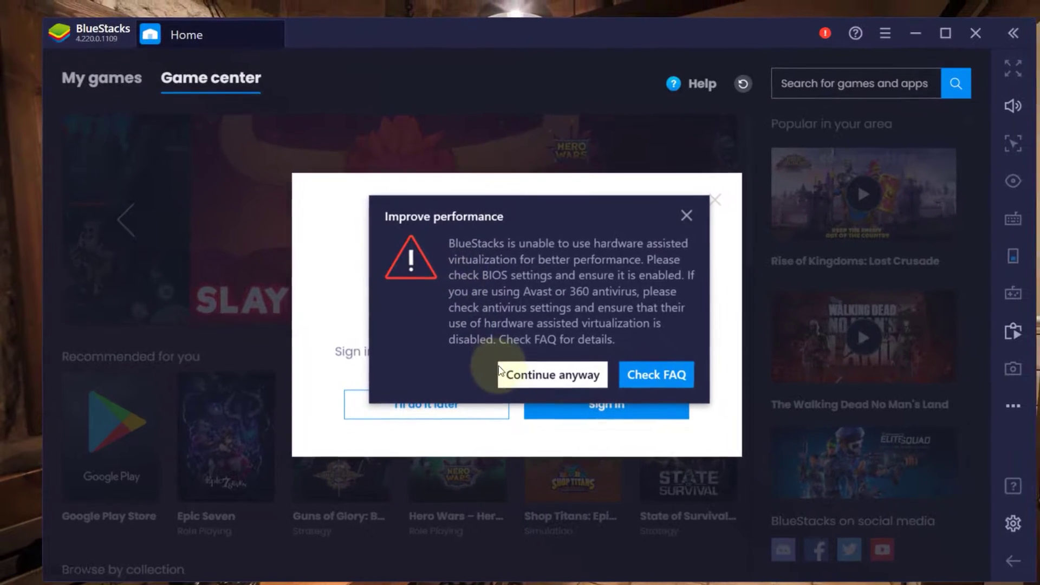
# - Skip the performance and Google Play prompts, search 'whatsapp', and install WhatsApp Messenger
pyautogui.click(548, 376)
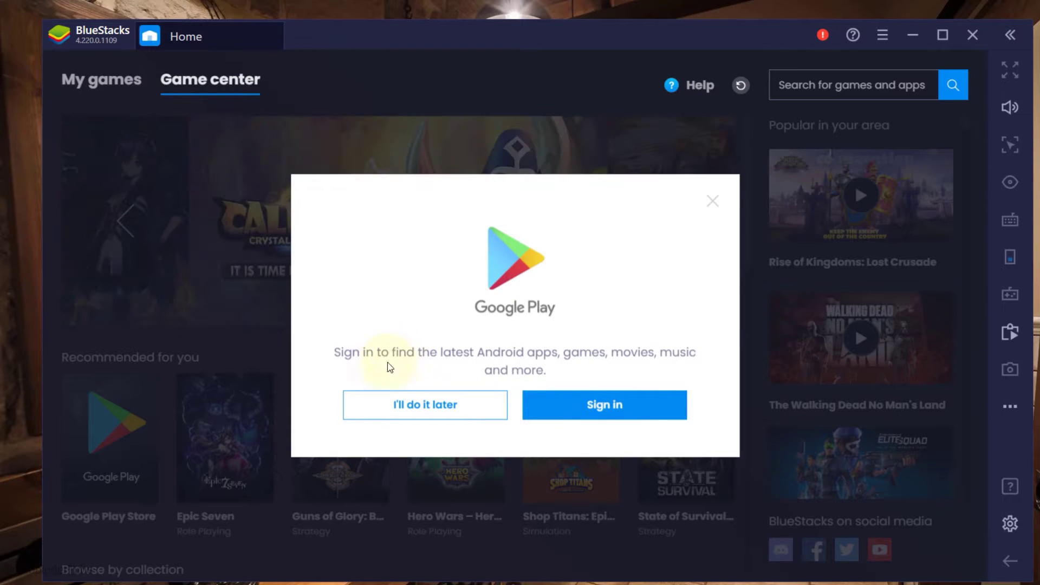
pyautogui.click(428, 412)
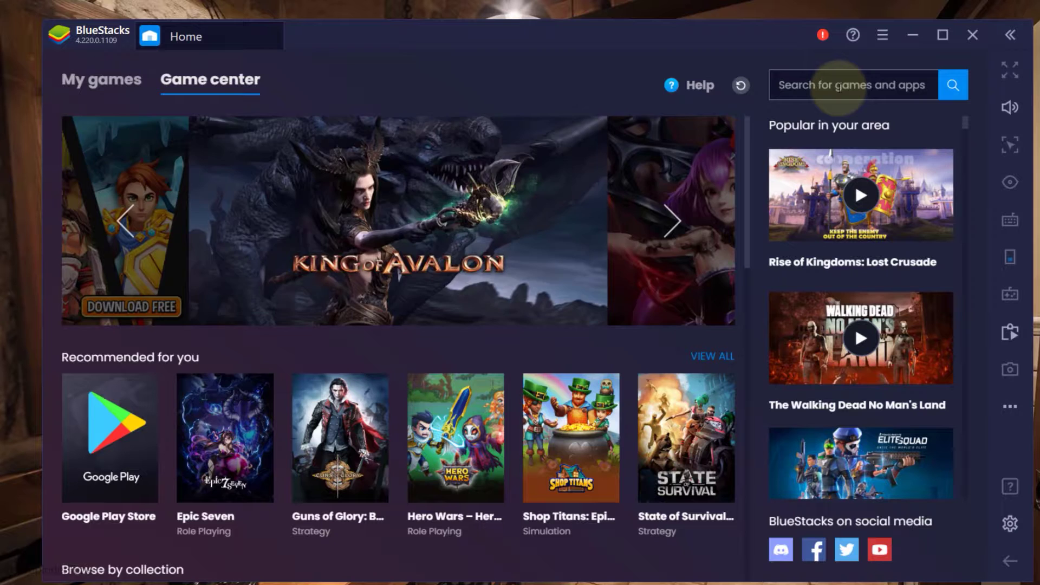
pyautogui.write('whatsapp')
pyautogui.press('Return')
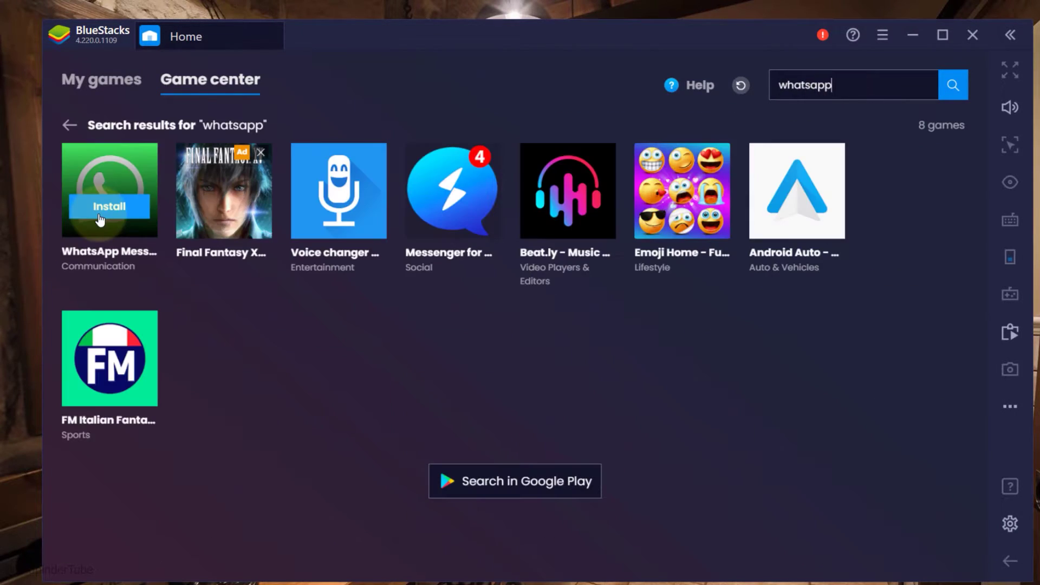
pyautogui.moveTo(109, 190)
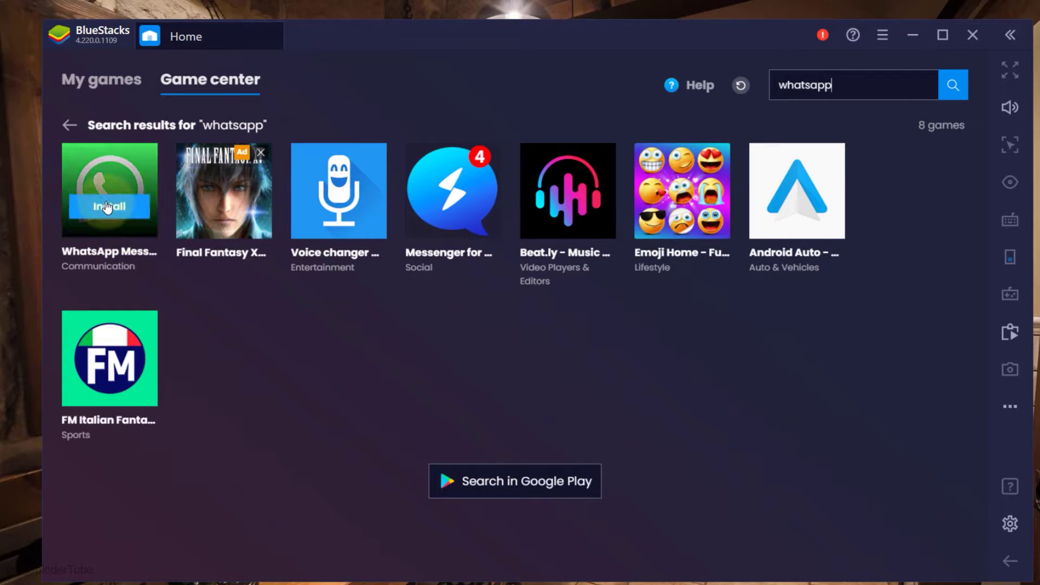
pyautogui.click(108, 210)
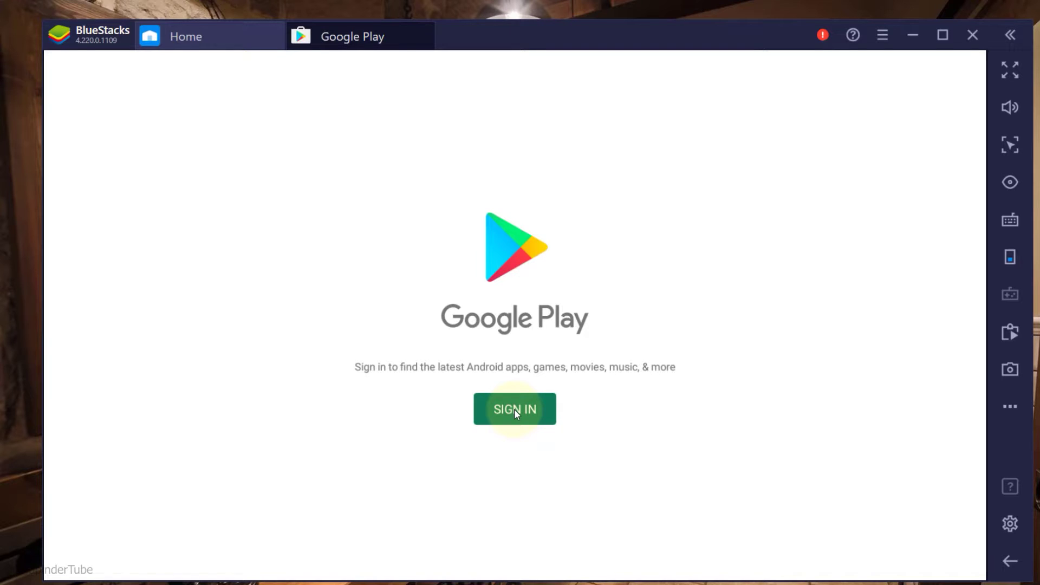
# - Sign in to Google with the account email and password so WhatsApp Messenger installs
pyautogui.click(515, 411)
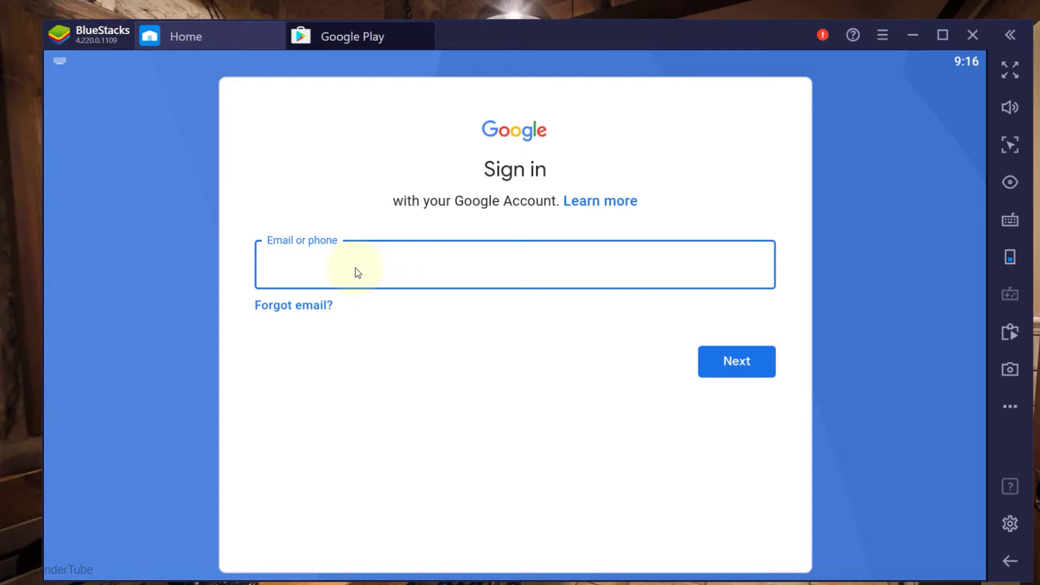
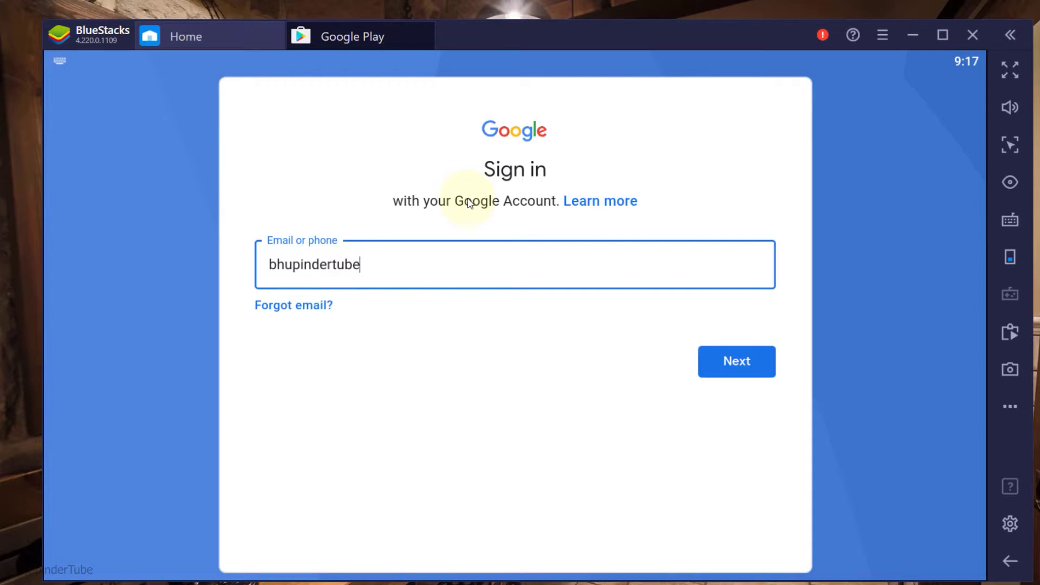
pyautogui.press('Return')
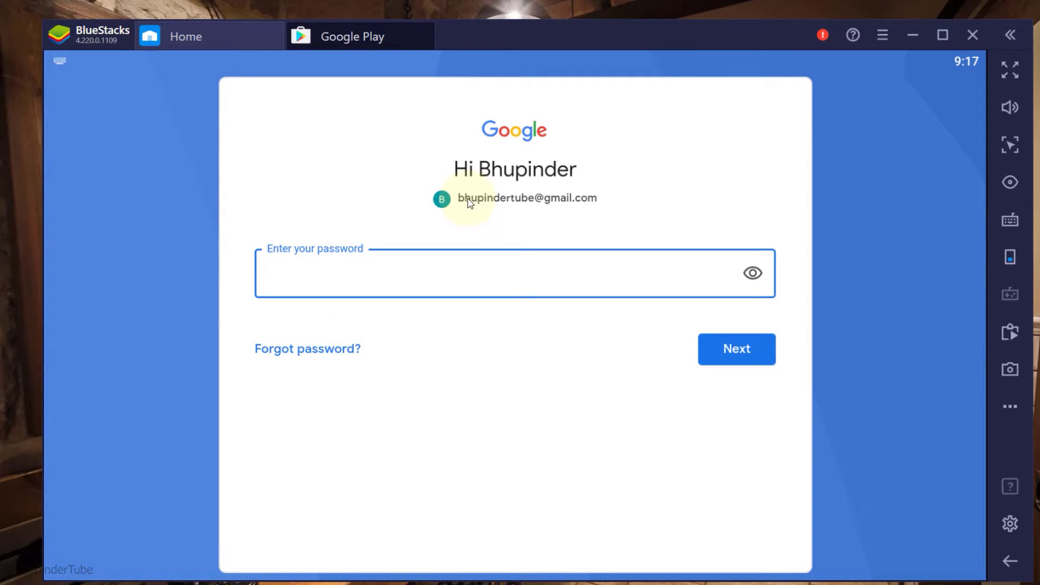
pyautogui.write('*********')
pyautogui.click(729, 352)
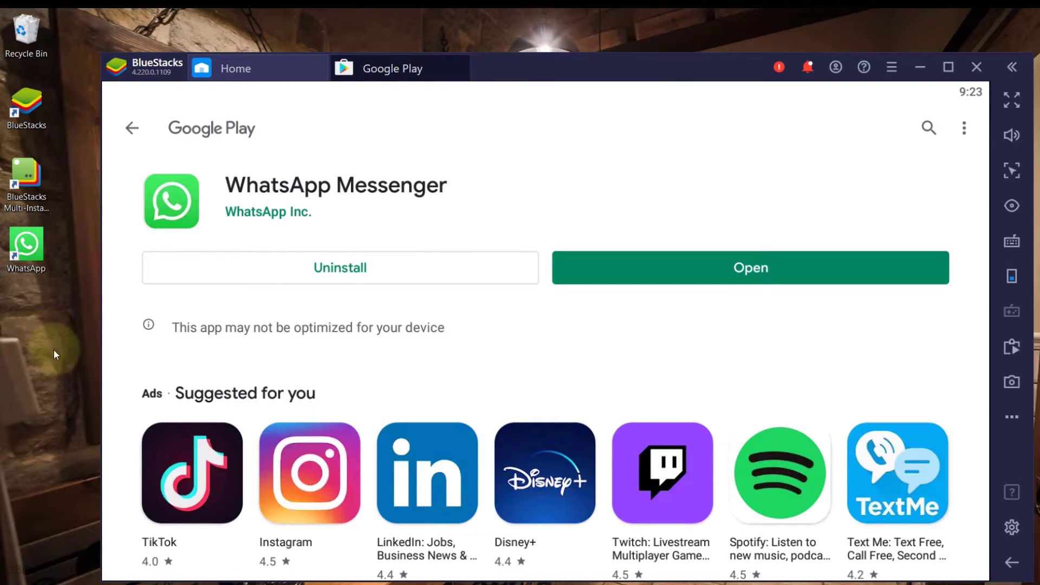
# - Launch WhatsApp from its shortcut to reach the Welcome to WhatsApp screen
pyautogui.click(32, 262)
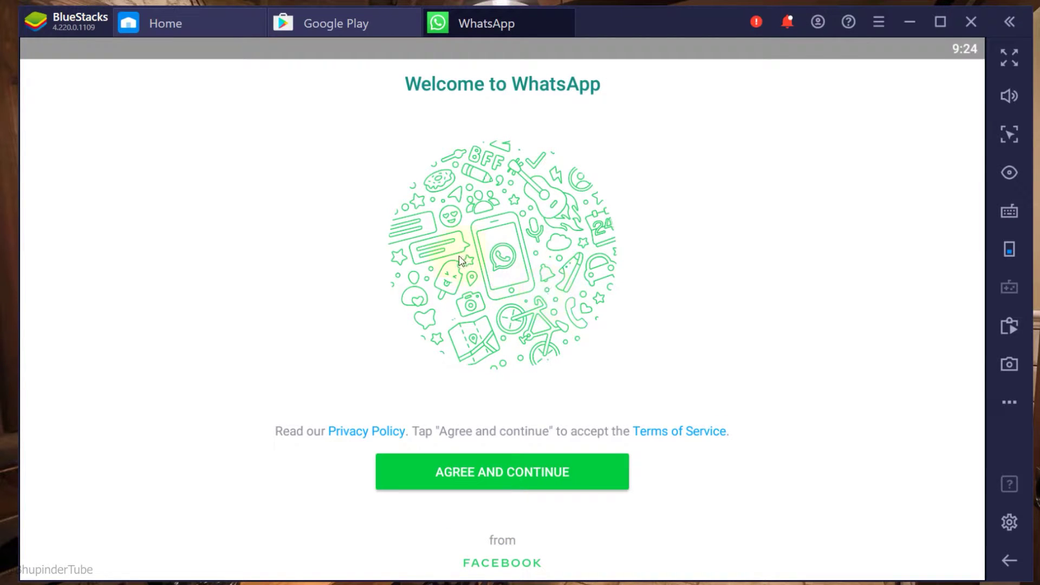
# - Accept the terms, verify the pasted phone number, skip backup restore, and confirm the profile name
pyautogui.click(453, 476)
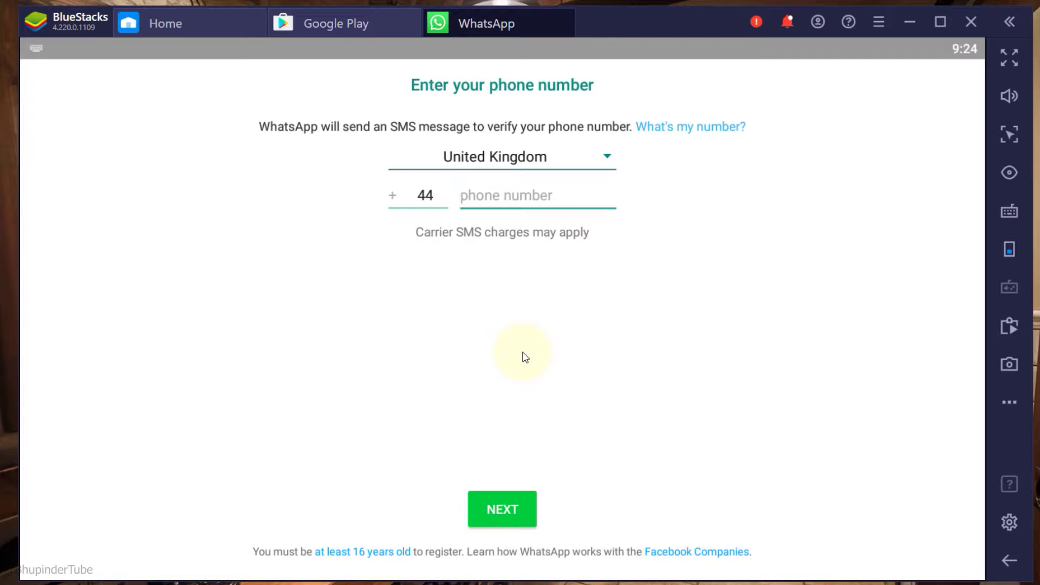
pyautogui.hotkey('ctrl', 'v')
pyautogui.click(501, 509)
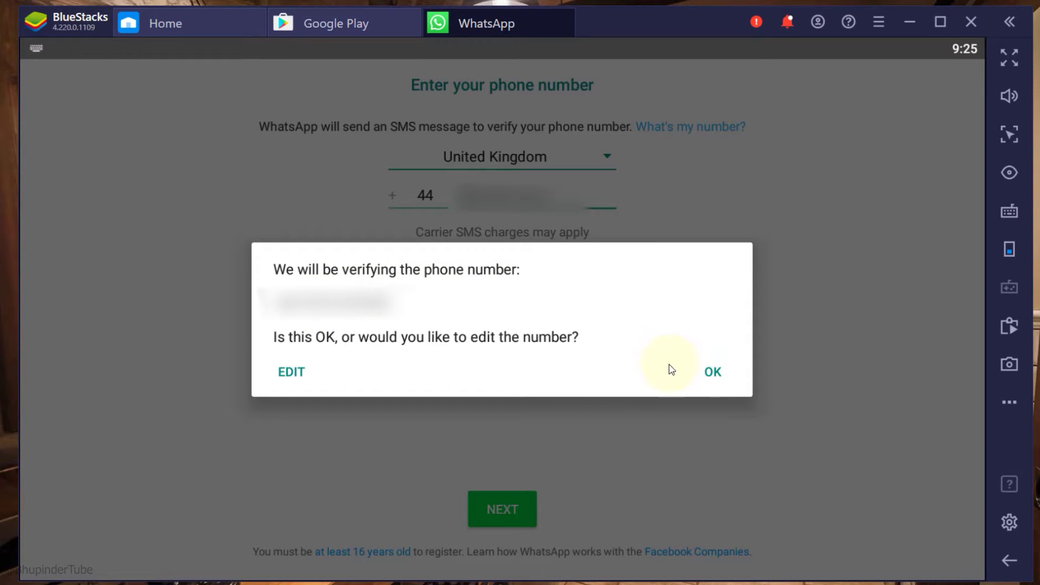
pyautogui.click(714, 373)
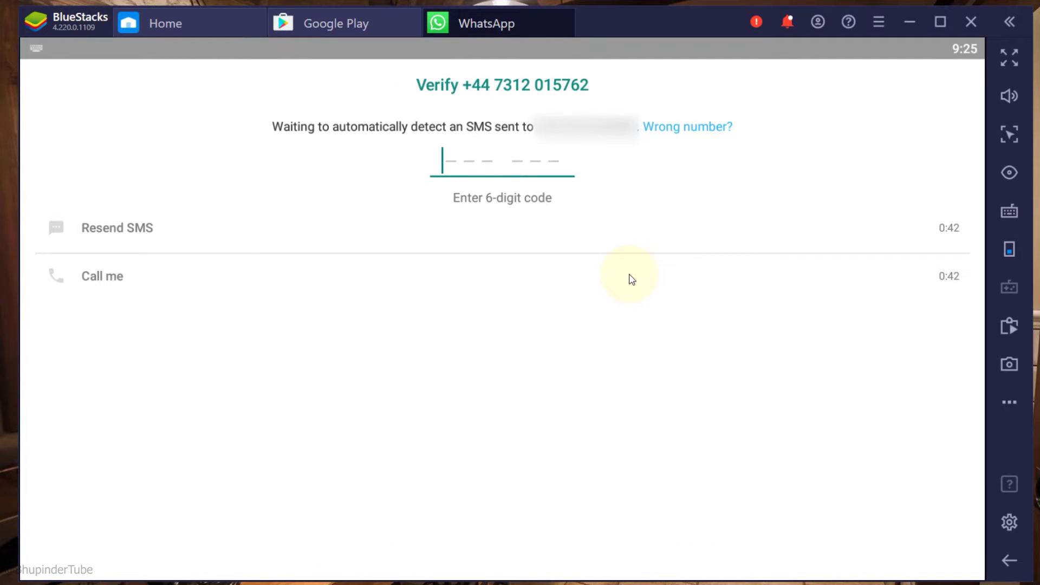
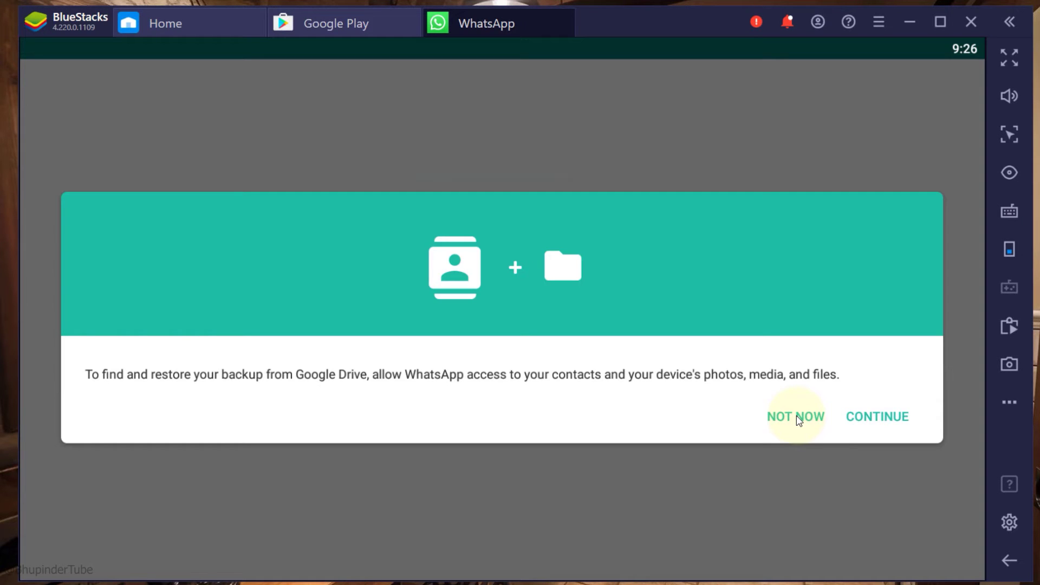
pyautogui.click(797, 421)
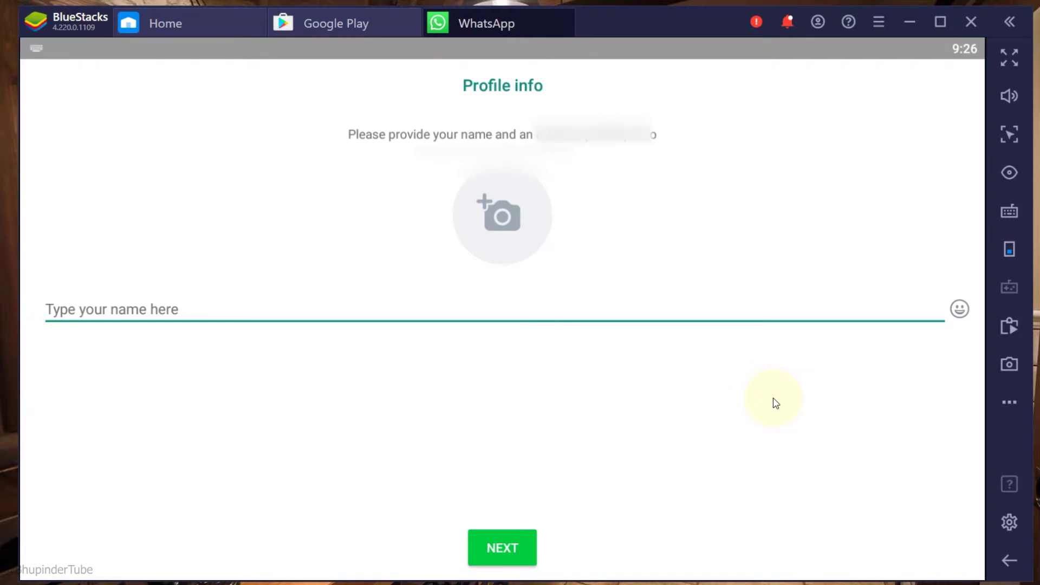
pyautogui.write('B')
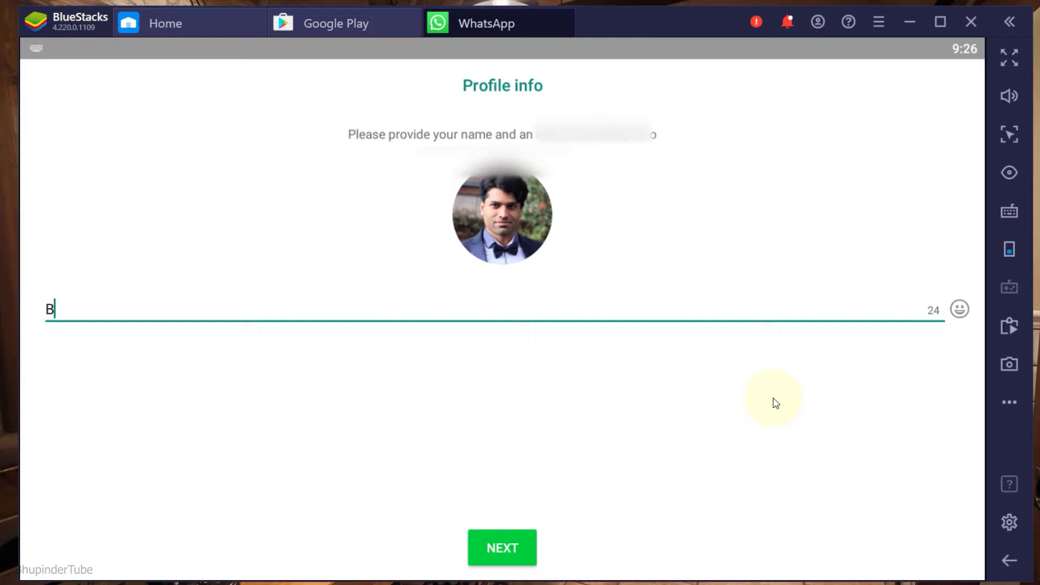
pyautogui.write('hu')
pyautogui.click(512, 548)
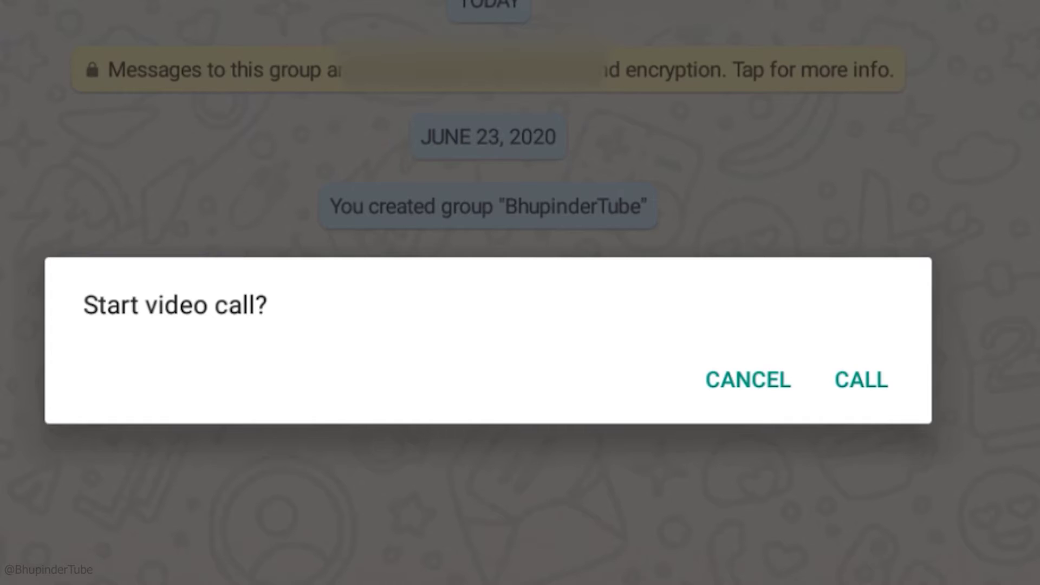
# - Start the group video call and allow WhatsApp camera and audio access
pyautogui.click(817, 370)
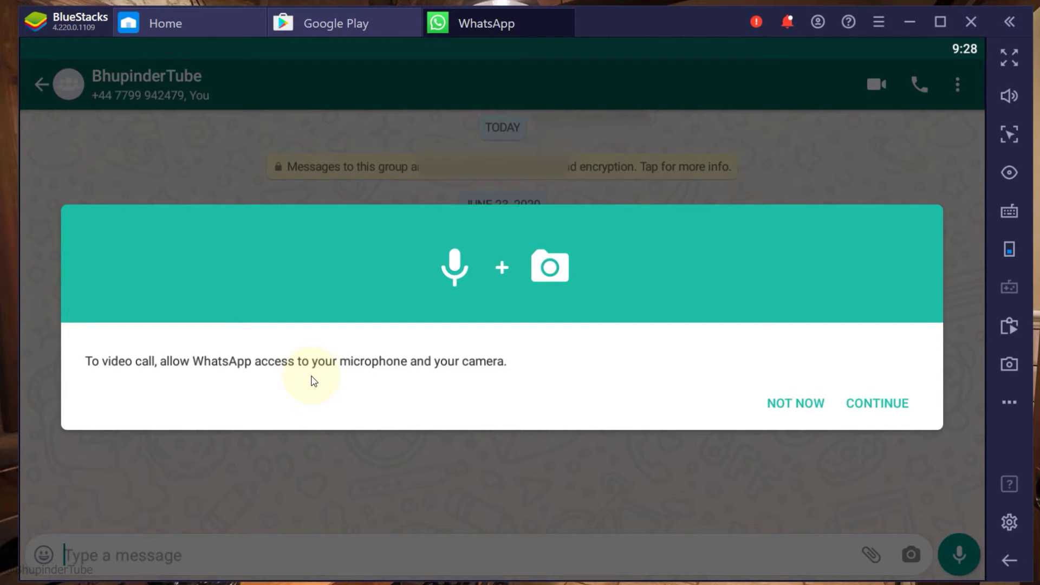
pyautogui.click(886, 404)
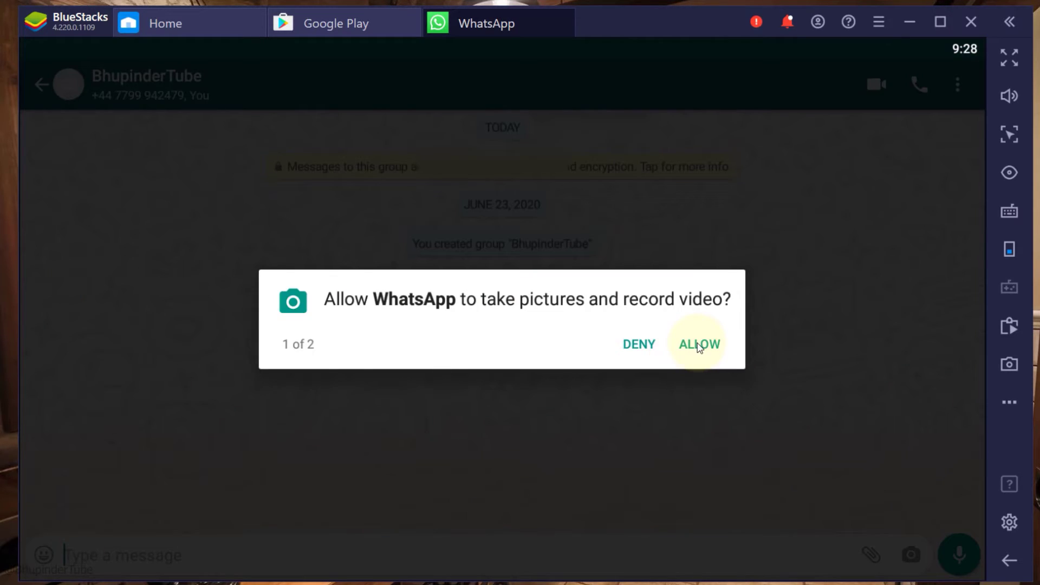
pyautogui.click(698, 347)
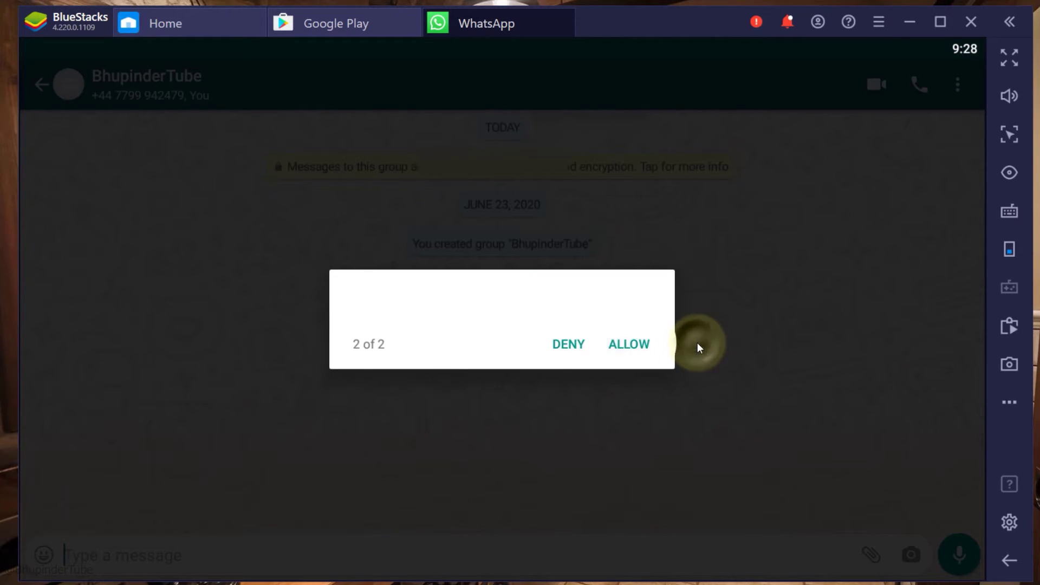
pyautogui.click(638, 348)
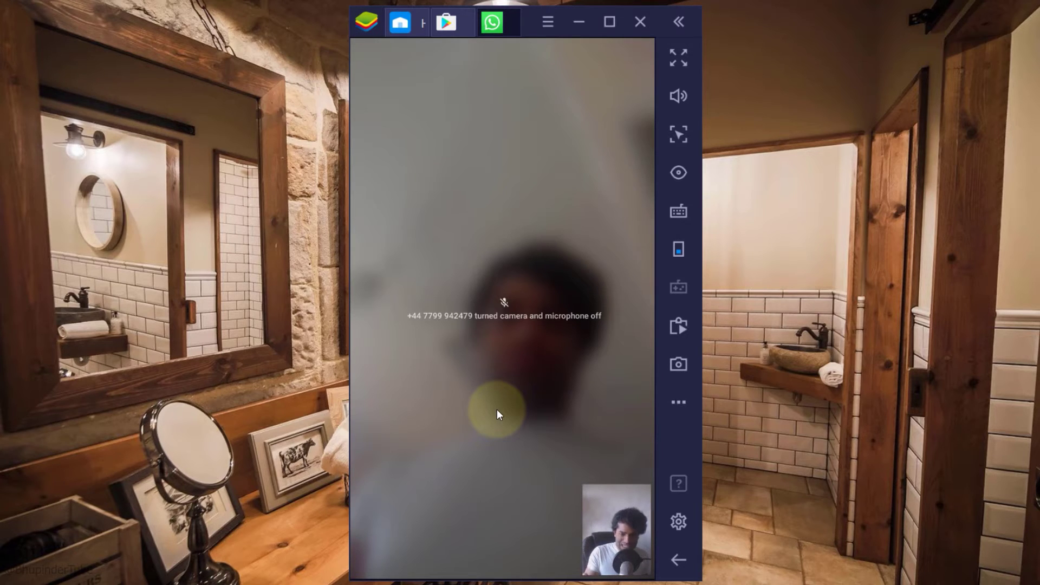
# - Hang up the video call using the red end-call button
pyautogui.click(498, 409)
pyautogui.click(502, 385)
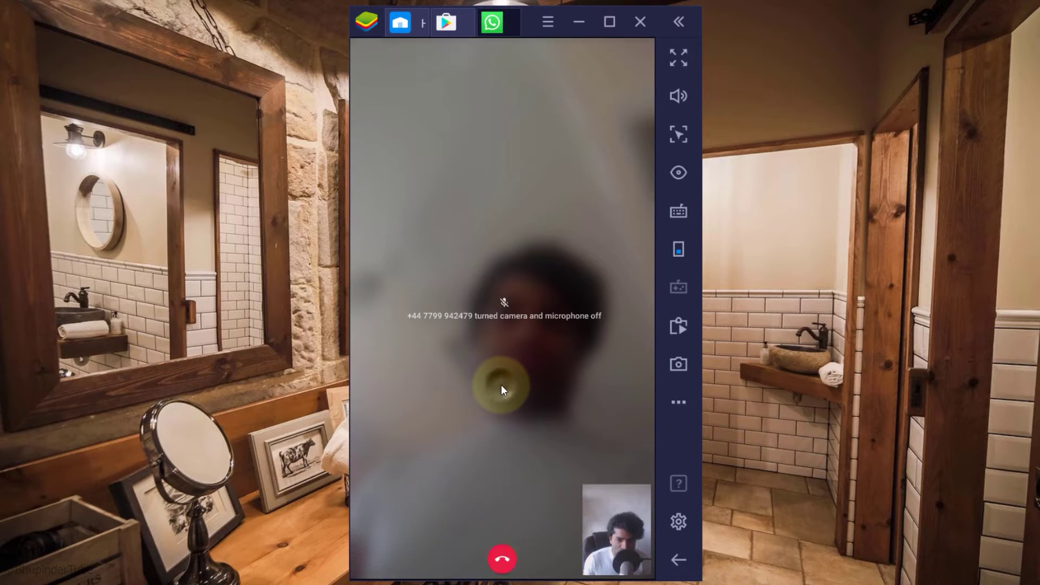
pyautogui.click(502, 385)
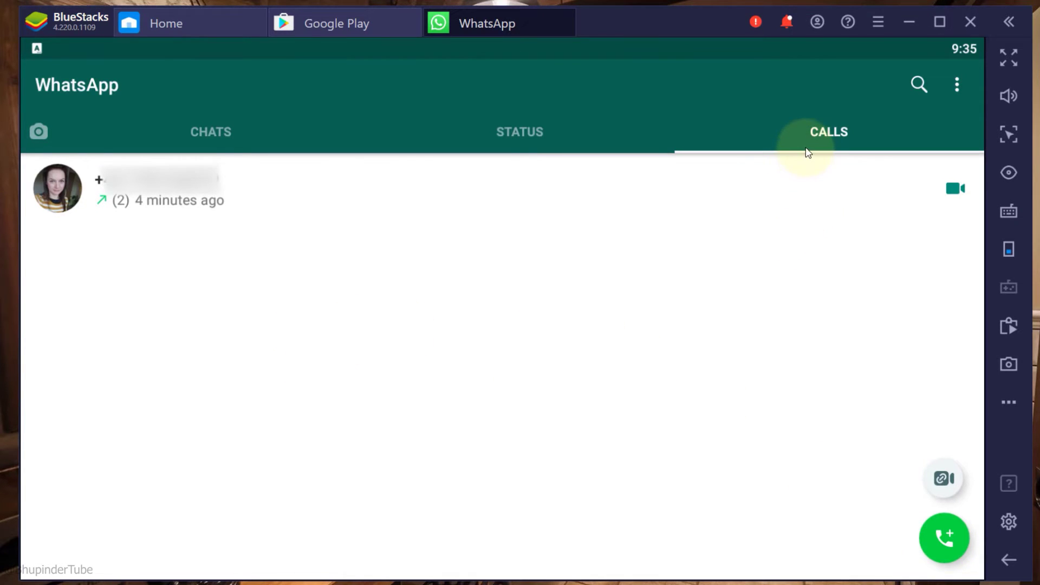
# - Open New contact from the new-call button, then back out without saving
pyautogui.click(946, 540)
pyautogui.click(139, 209)
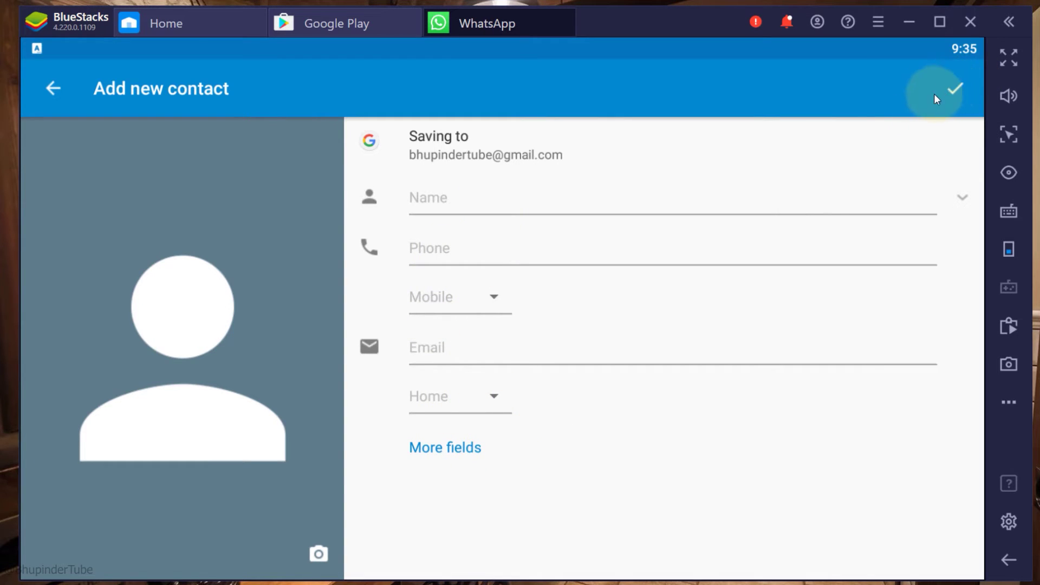
pyautogui.click(53, 88)
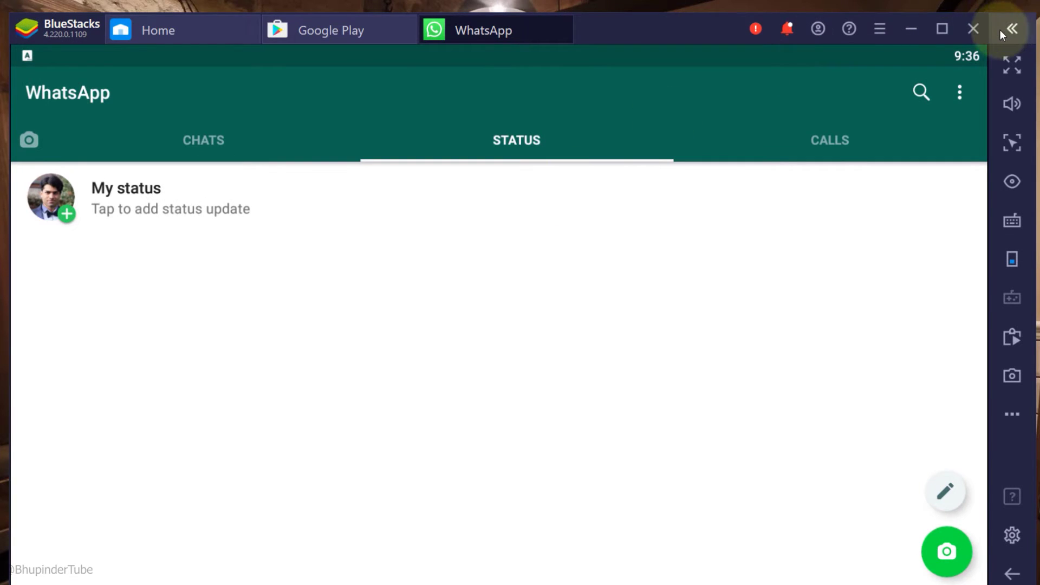
# - Close BlueStacks, relaunch WhatsApp from the desktop, and dismiss the graphics and performance prompts
pyautogui.click(974, 28)
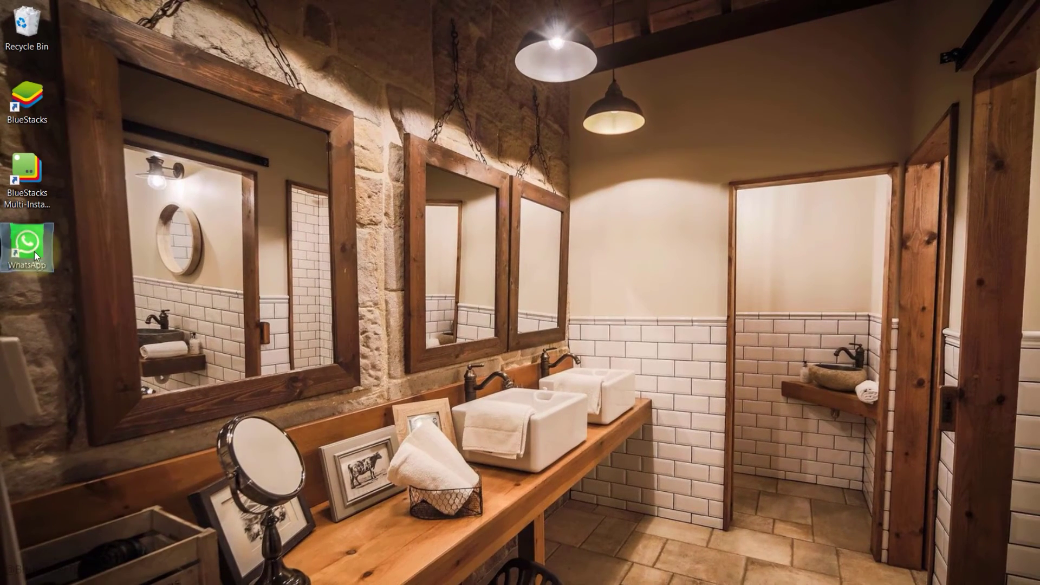
pyautogui.doubleClick(34, 252)
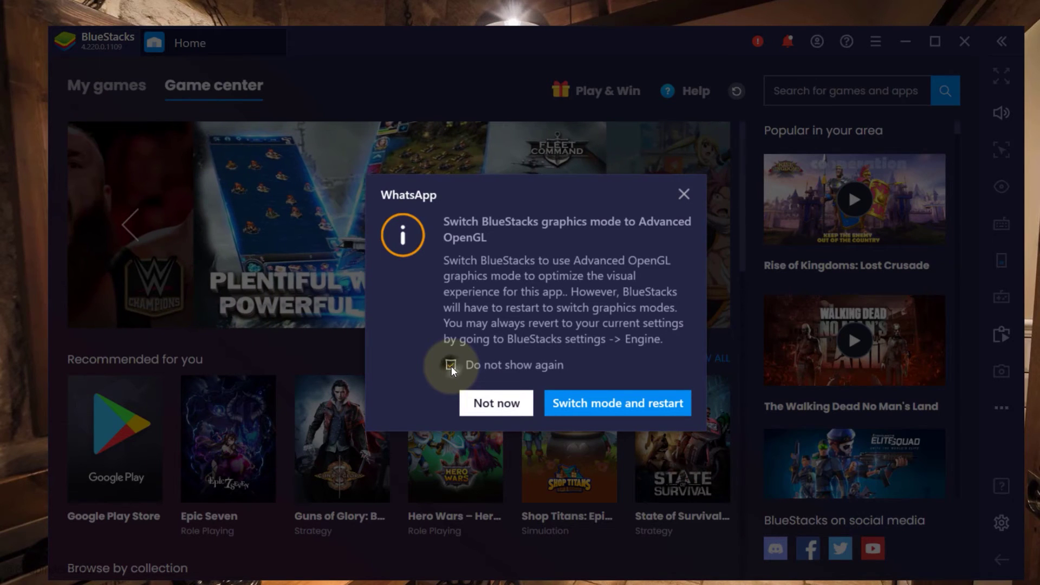
pyautogui.click(451, 365)
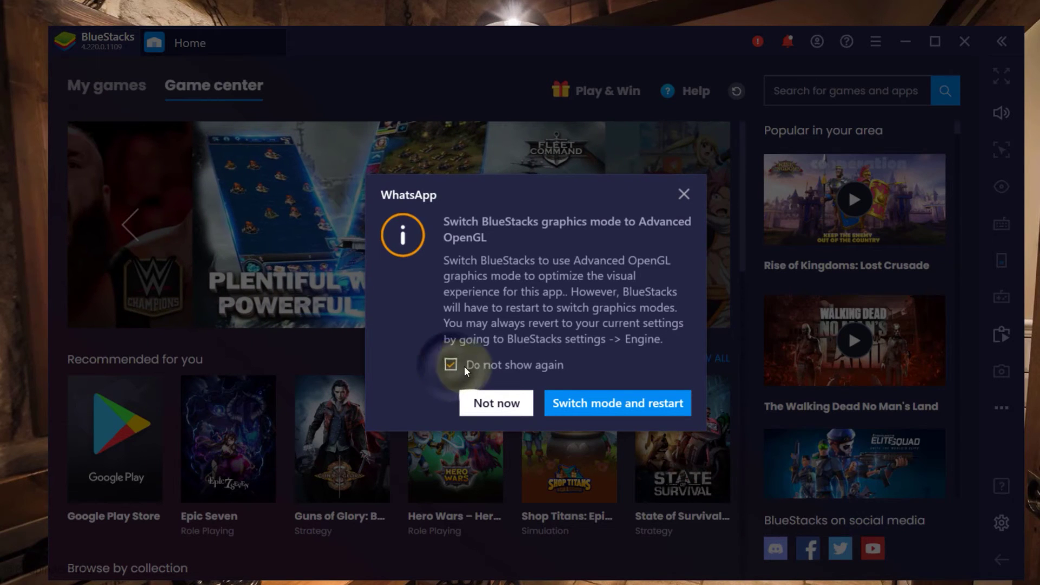
pyautogui.click(491, 408)
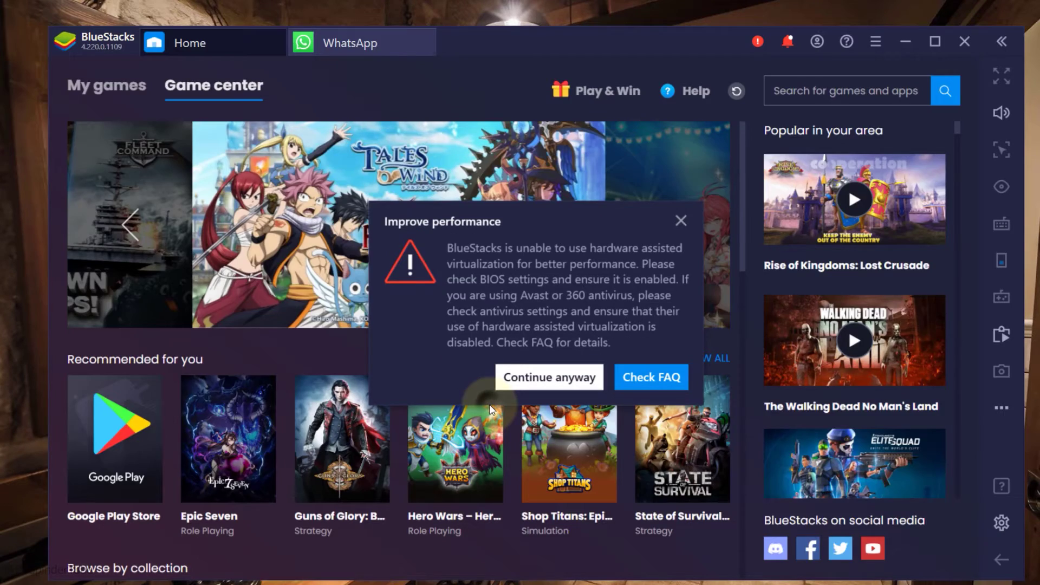
pyautogui.click(528, 379)
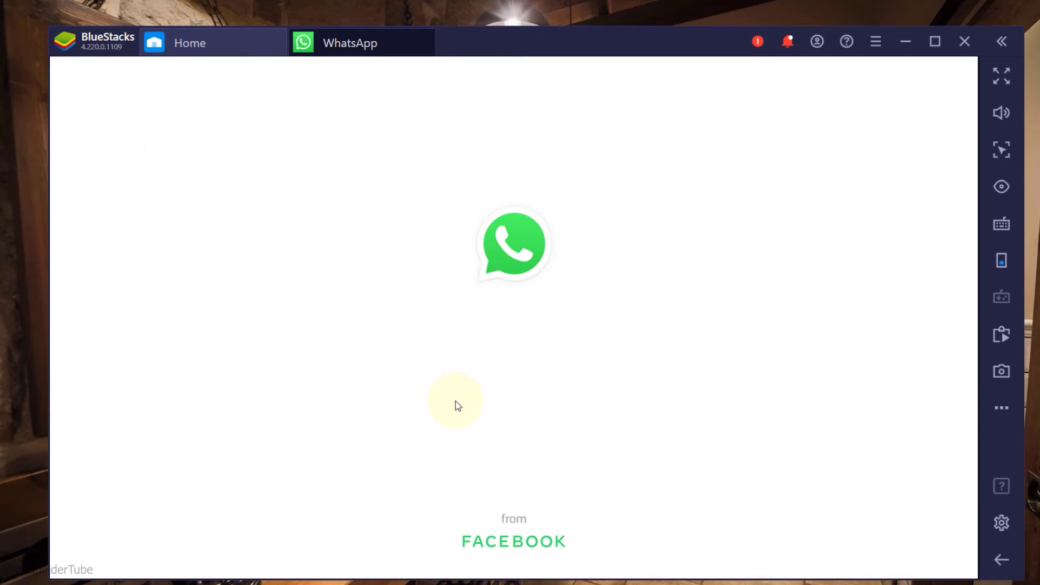